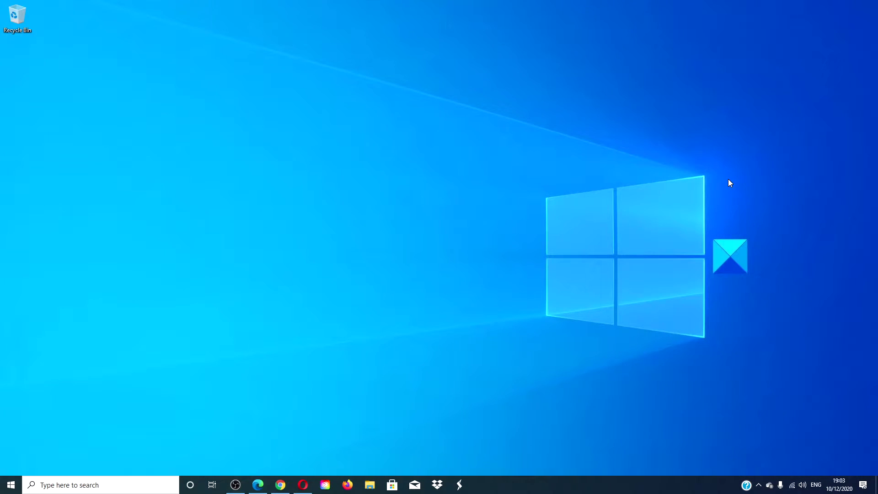
Search 'troubleshoot' and run the Windows Update troubleshooter from Additional troubleshooters.
click(136, 486)
text(TRO)
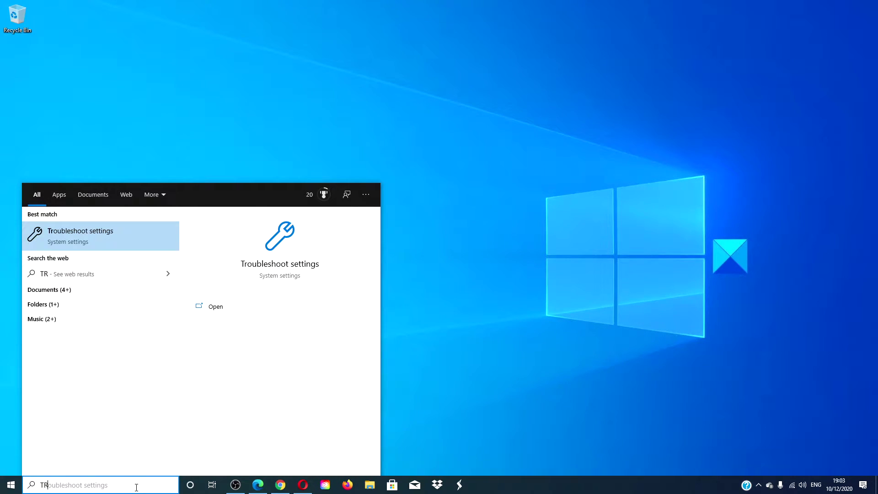
click(304, 263)
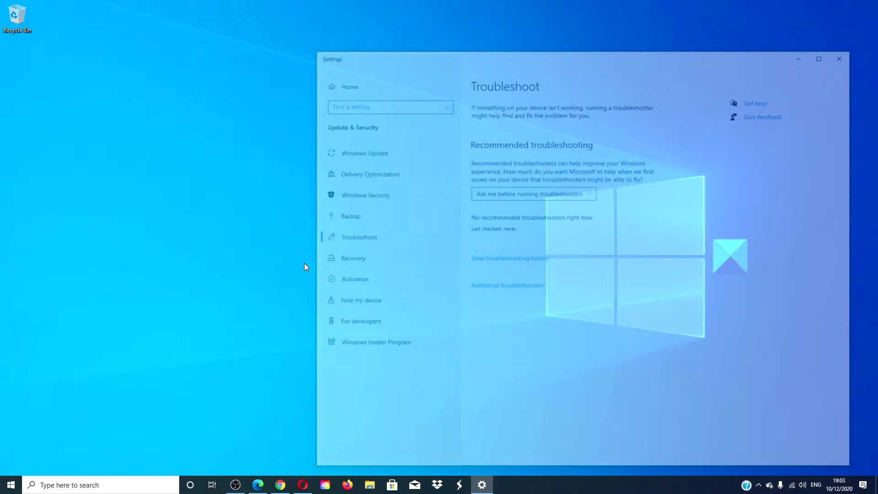
click(519, 288)
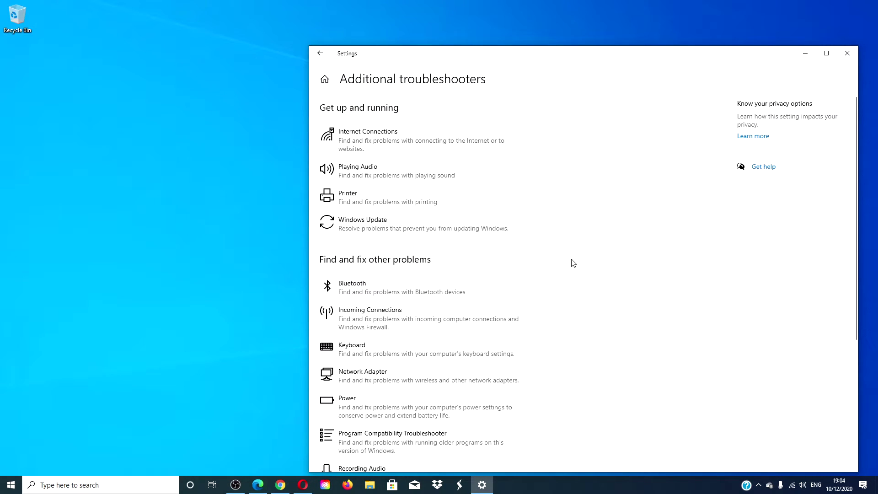
click(447, 234)
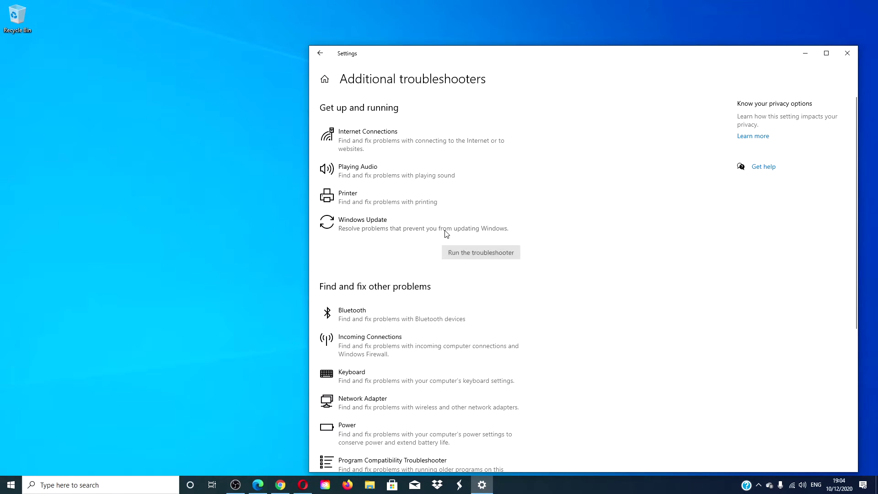
click(461, 253)
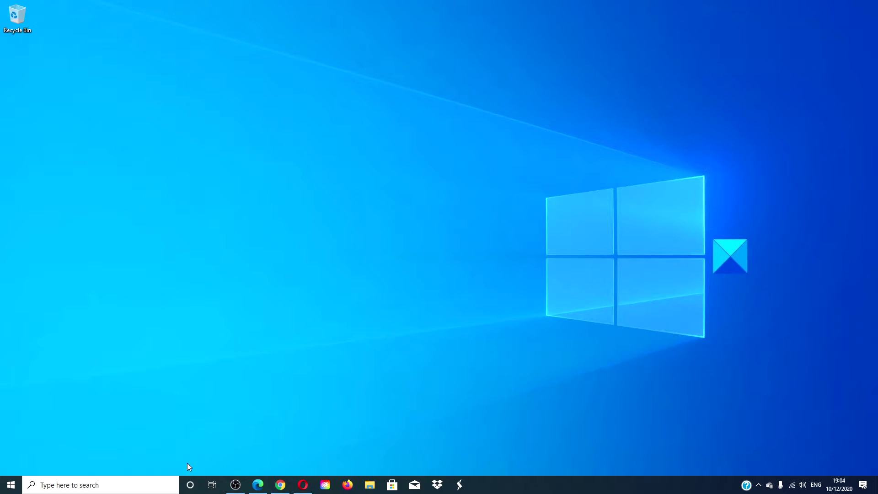
Stop the wuauserv and bits services in an administrator Command Prompt, then bring up File Explorer.
click(153, 485)
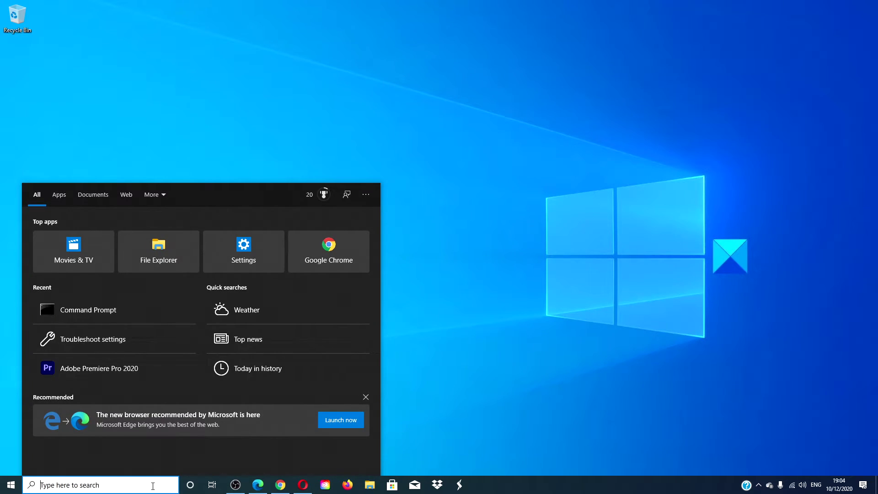
text(CO)
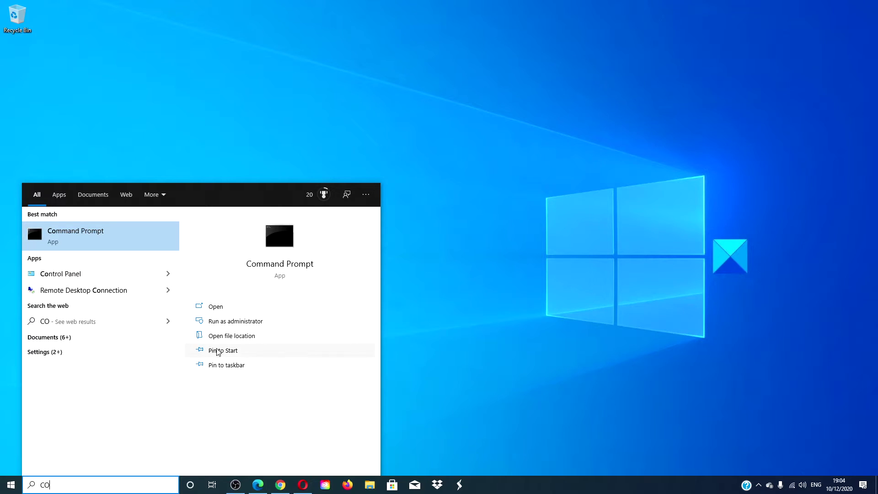
click(225, 322)
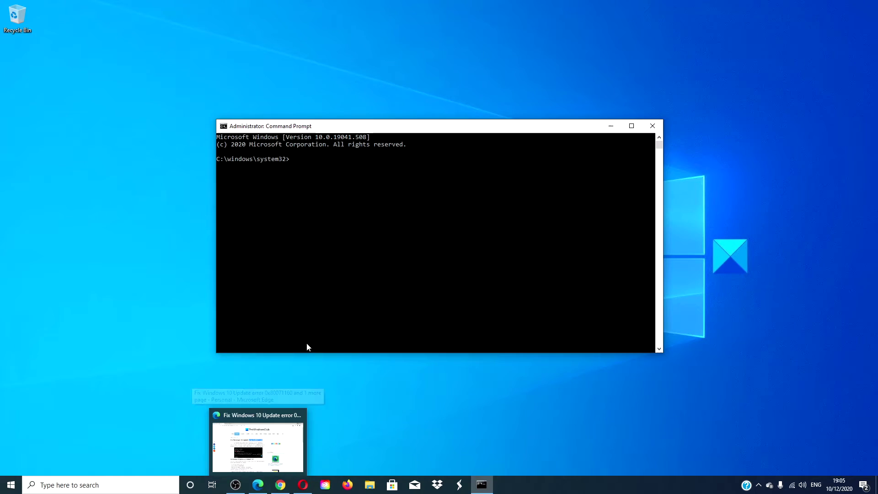
text(NET)
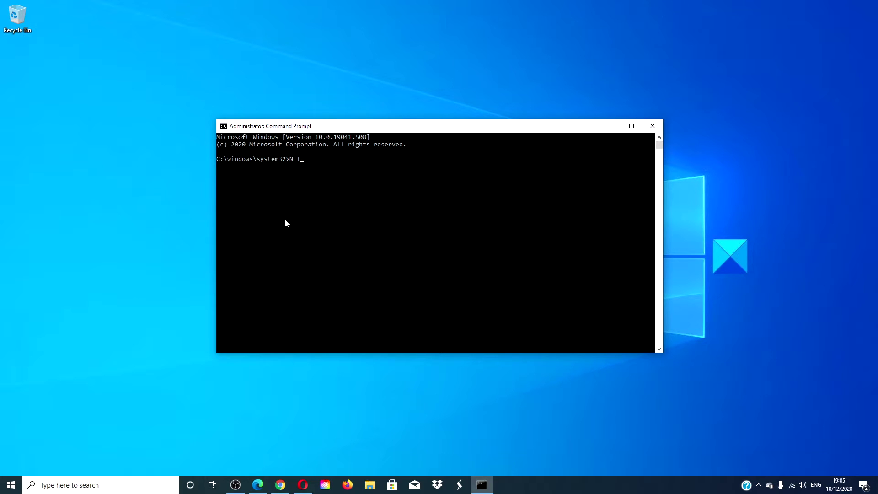
text( dtop wuauserv)
key(Return)
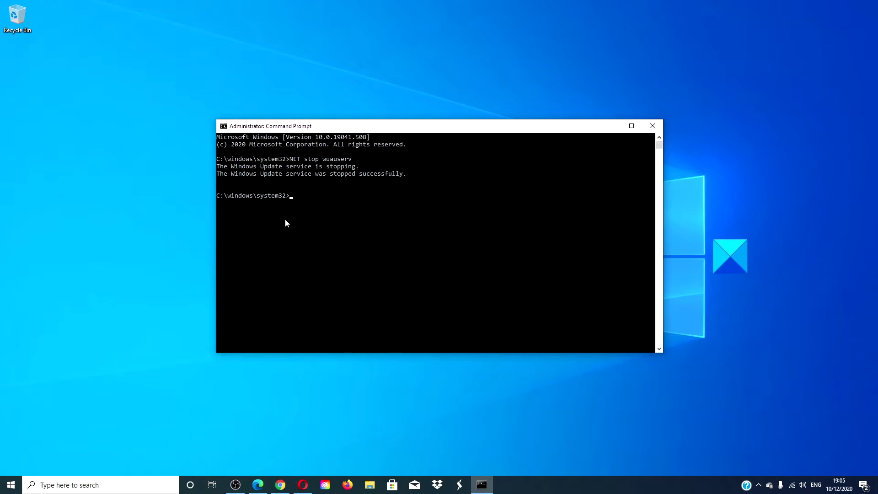
text(net stop bits)
key(Return)
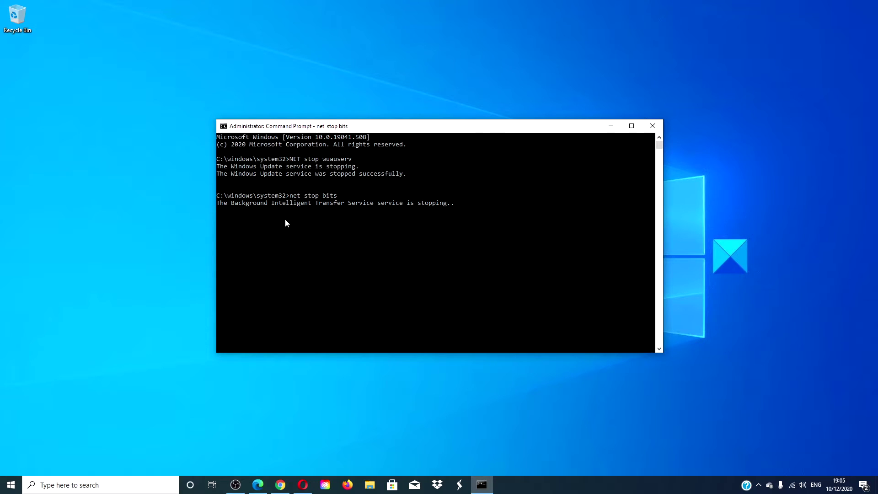
click(368, 484)
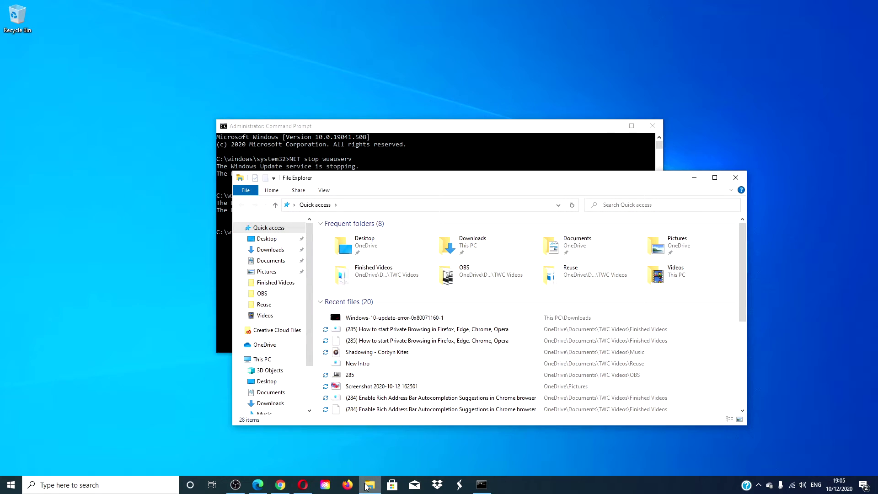
Open the Windows folder on the Windows (C:) drive.
click(307, 376)
scroll(306, 376, down, 1)
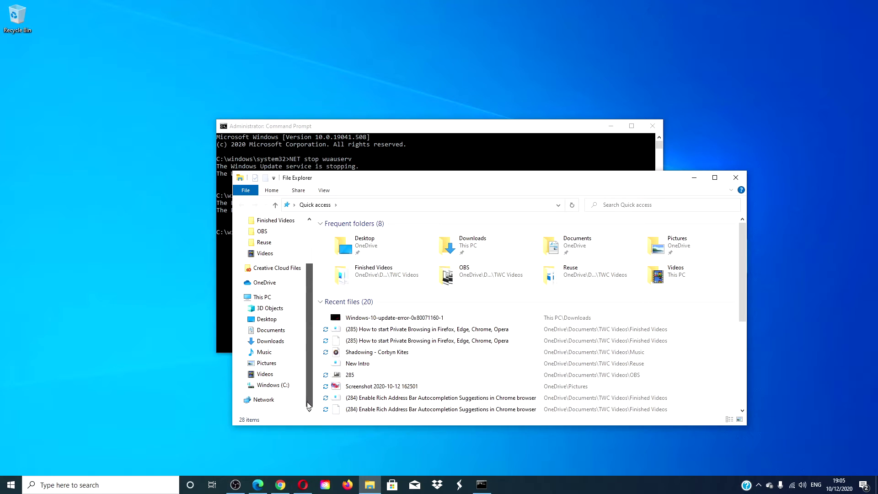
click(275, 386)
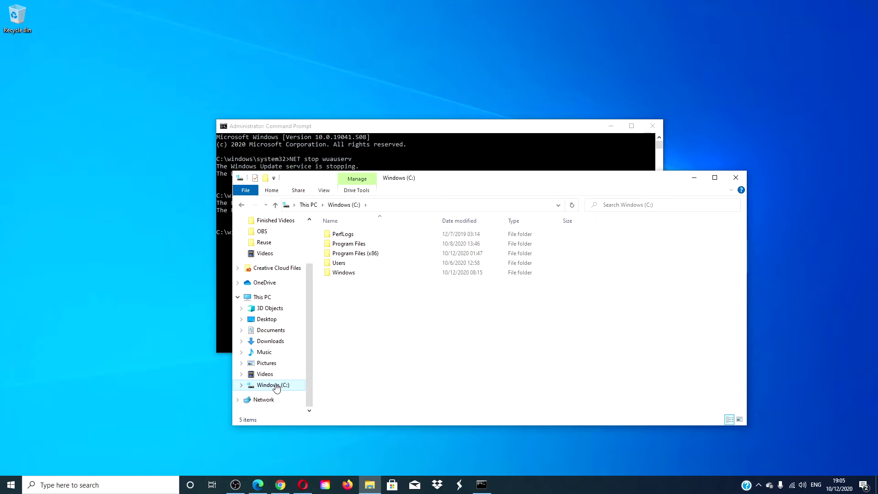
click(338, 274)
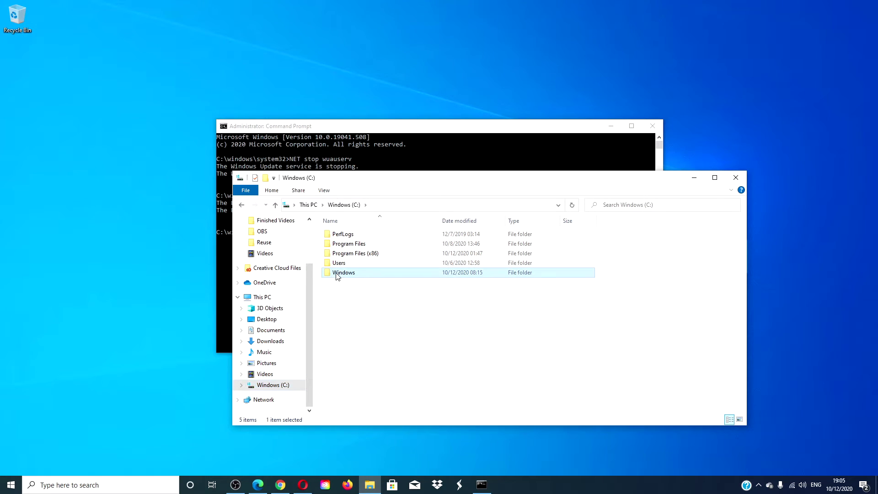
double_click(336, 275)
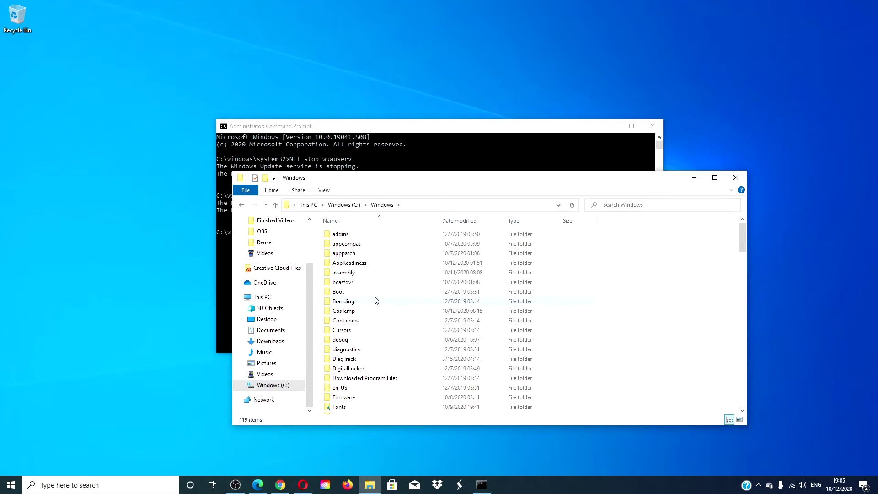
Open SoftwareDistribution, select all its contents, and close File Explorer.
scroll(376, 300, down, 8)
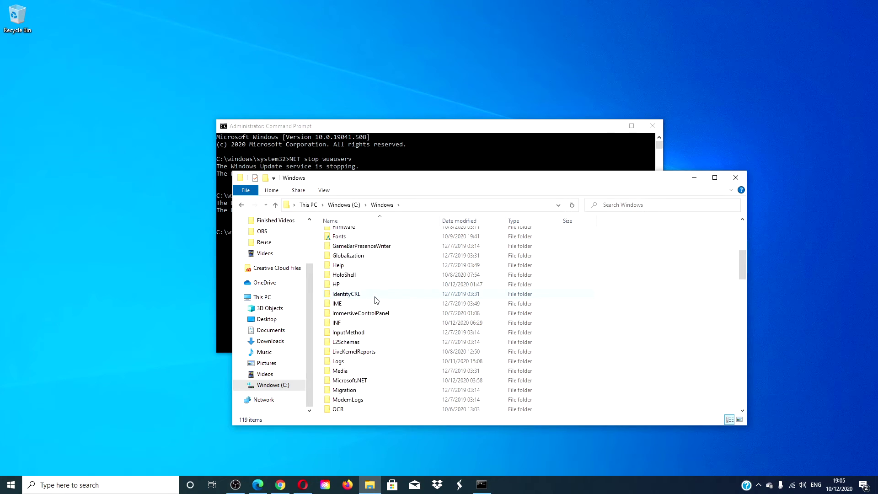
scroll(376, 300, down, 6)
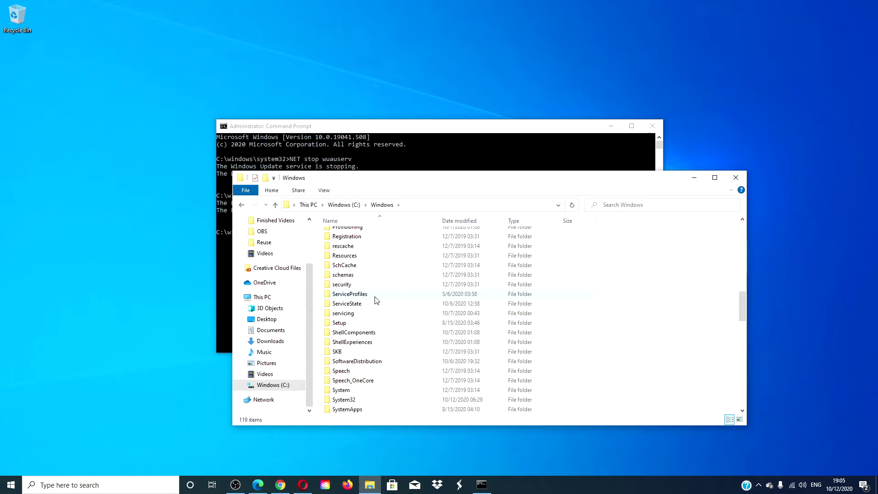
double_click(364, 361)
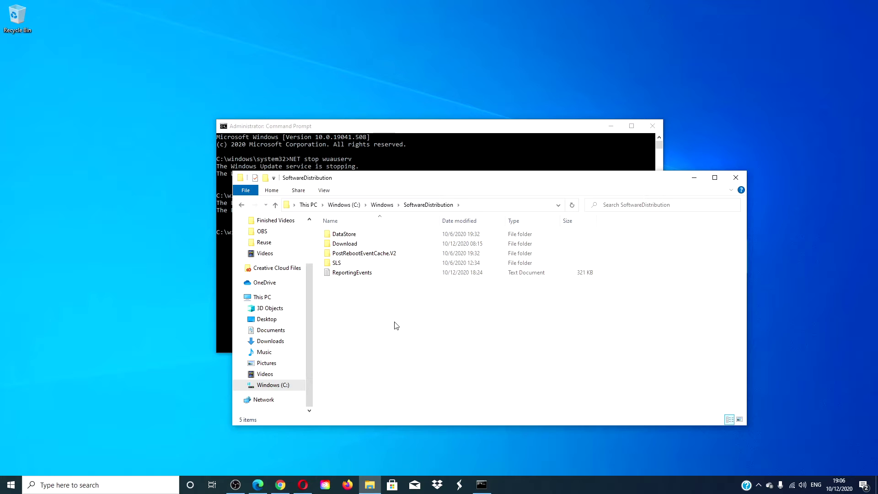
key(ctrl+a)
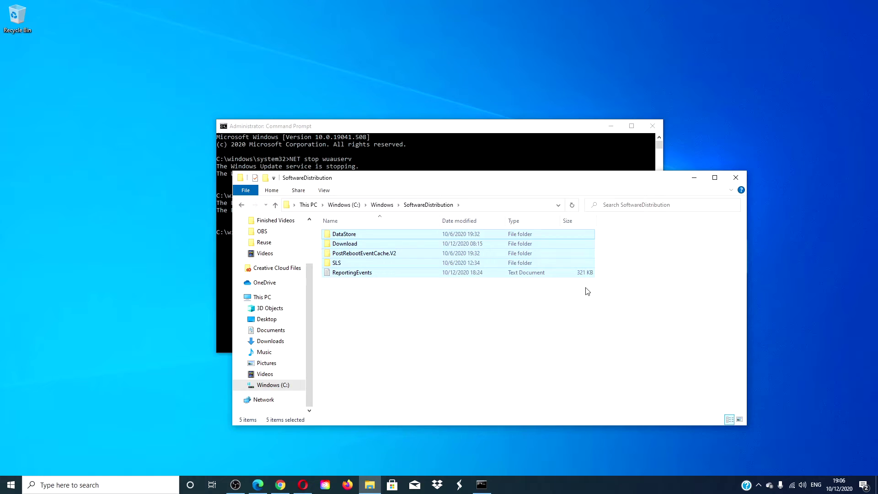
click(735, 178)
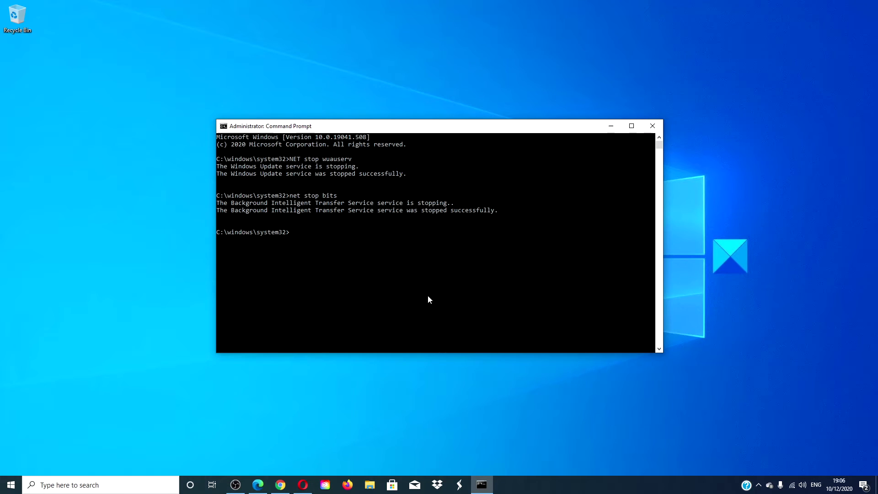
Restart the services with 'net start wuauserv' and 'net start bits', then close Command Prompt.
text(net start wuauserv)
key(Return)
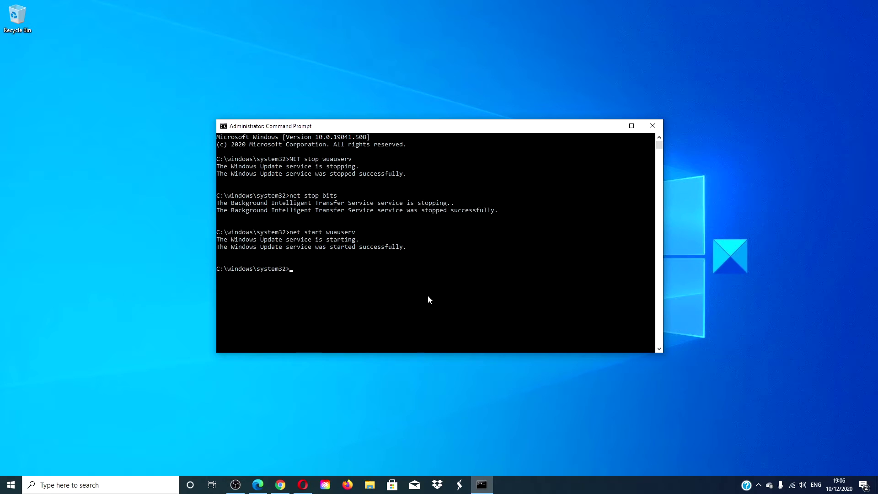
text(net start bits)
key(Return)
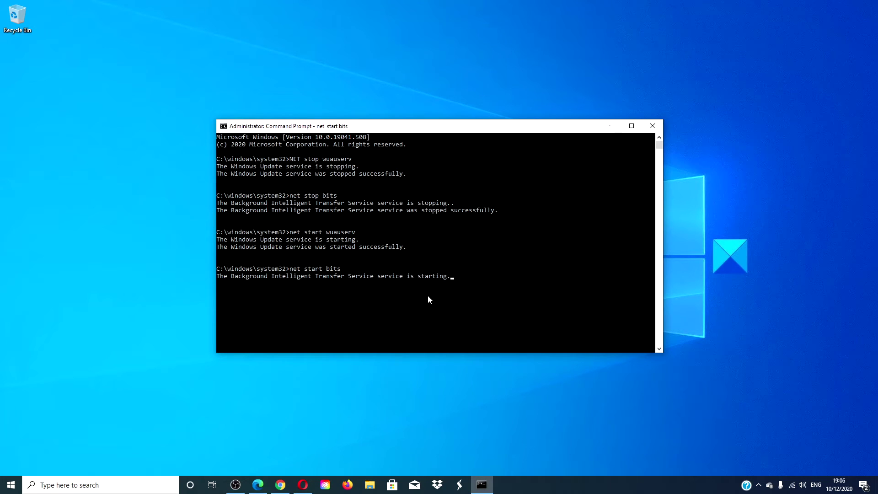
click(656, 126)
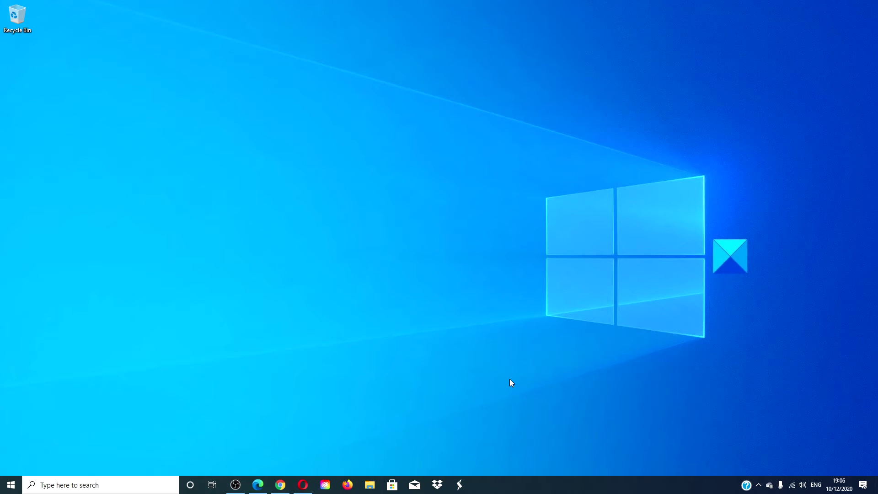
In Edge, check the Microsoft Update Catalog tab, then return to TheWindowsClub 0x80071160 article.
click(258, 485)
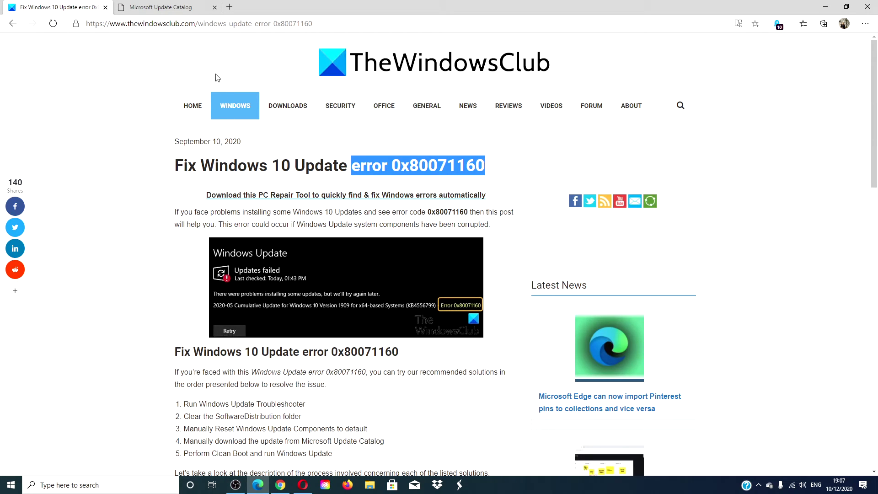
key(ctrl+Tab)
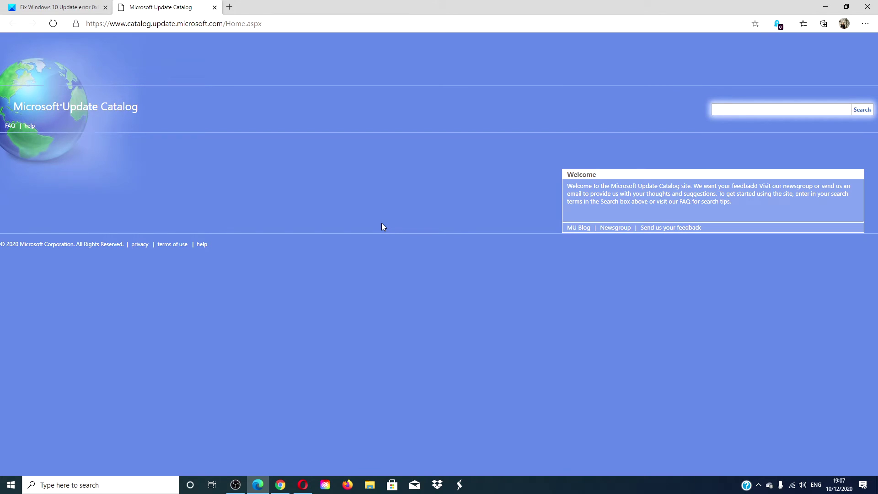
click(79, 12)
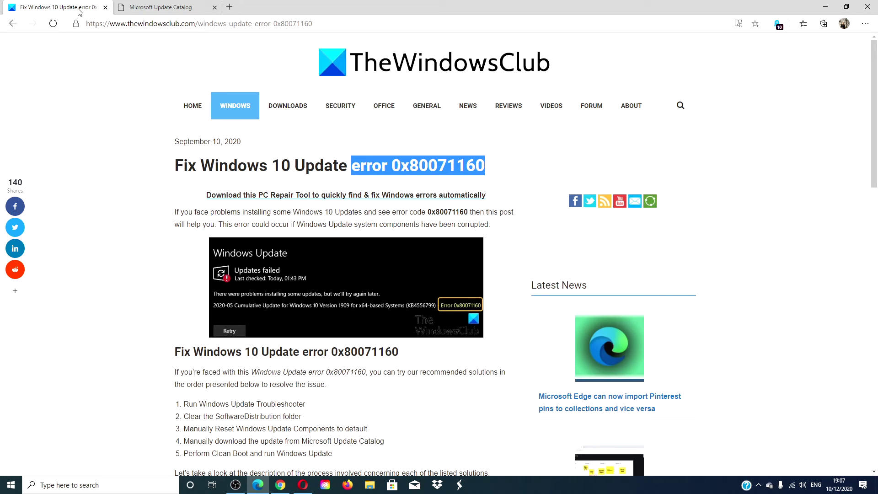